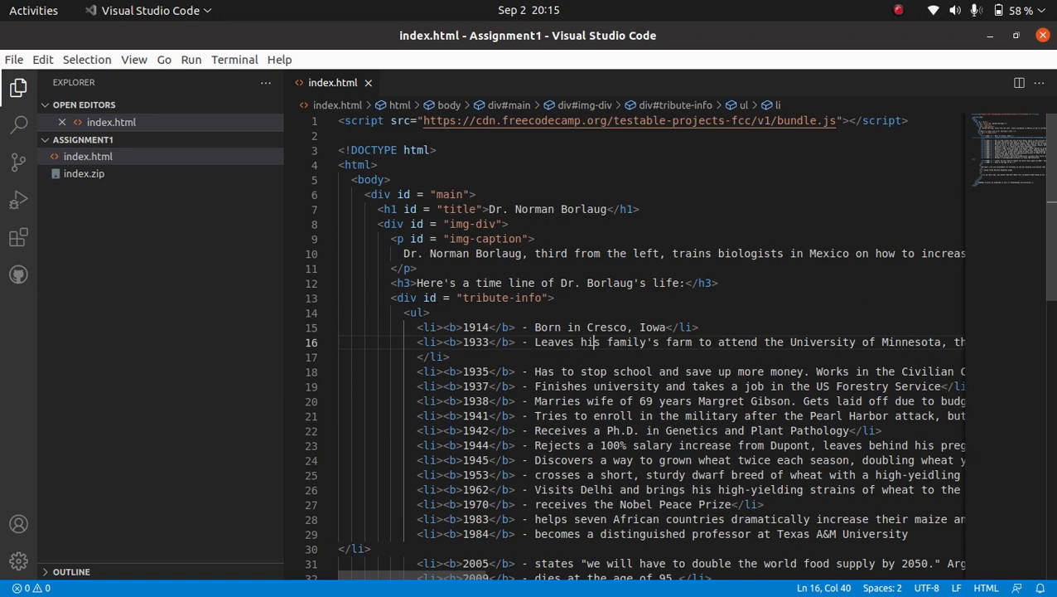
Switch to Google Chrome and review the local index.html page about Dr. Norman Borlaug
key(alt+Tab)
key(alt+Tab)
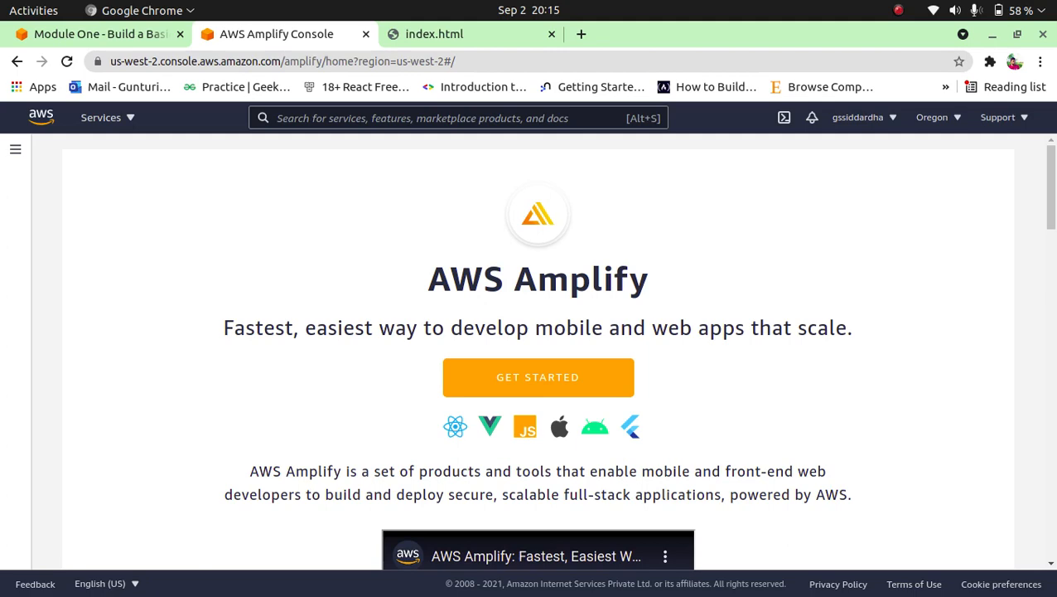
click(447, 34)
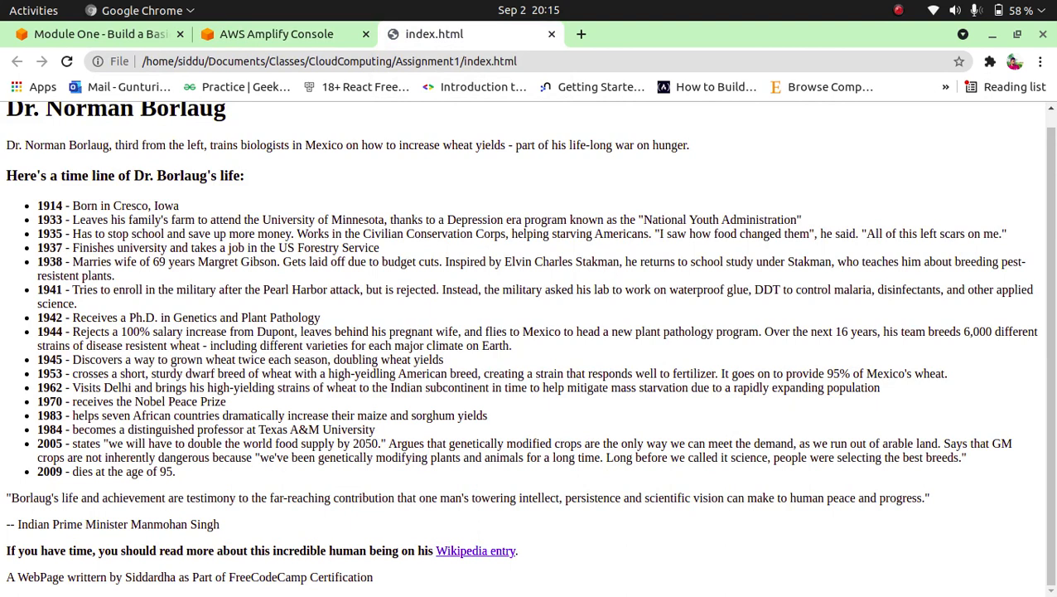
scroll(528, 348, up, 1)
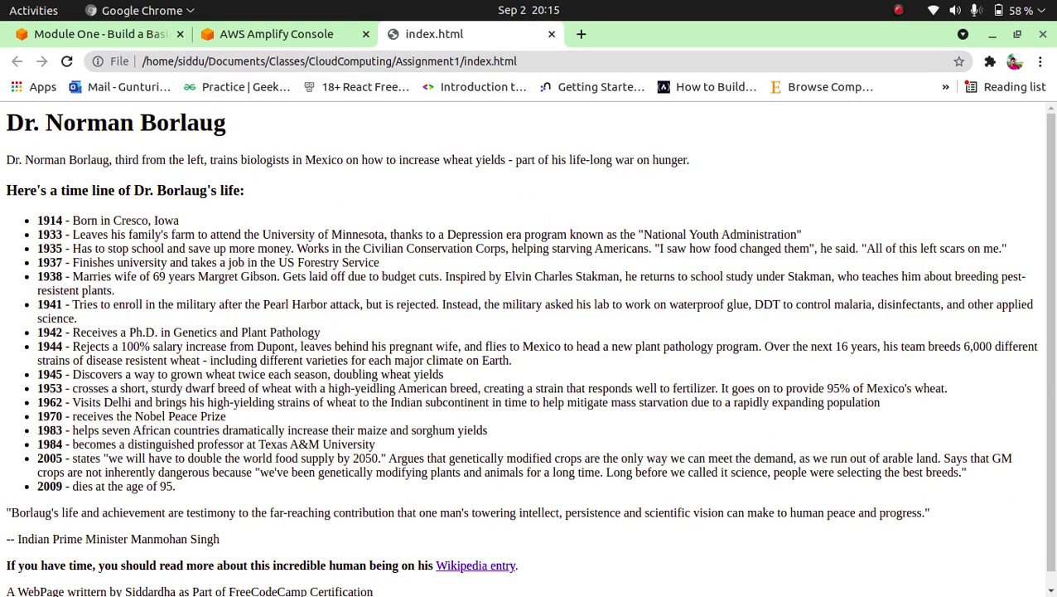
scroll(528, 347, down, 1)
scroll(529, 347, up, 1)
Return to the AWS Amplify console and start the Host your web app setup
click(320, 34)
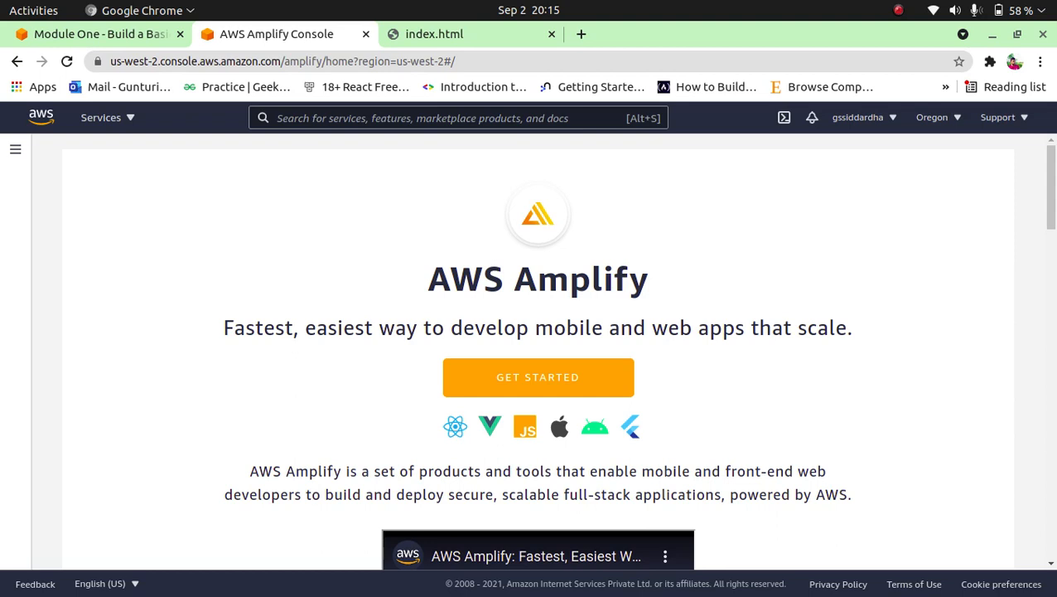
scroll(536, 351, down, 10)
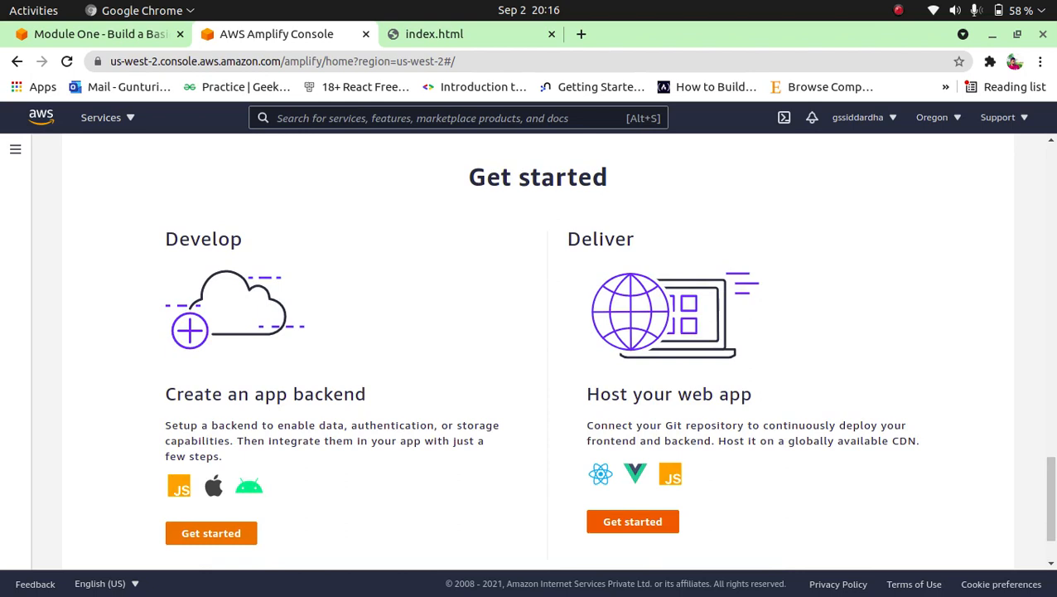
click(633, 521)
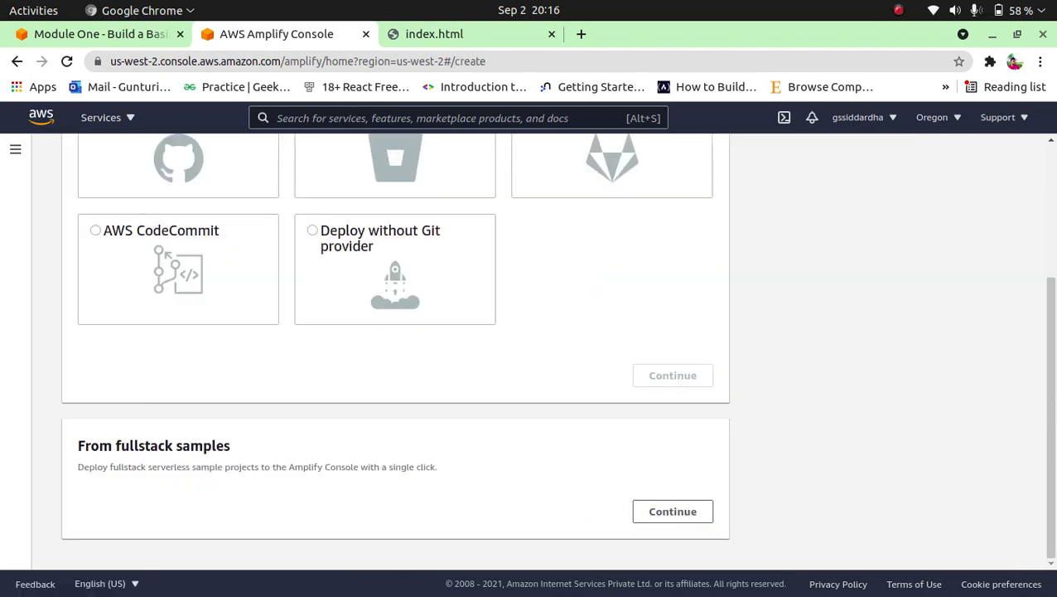
Choose Deploy without Git provider as the source for the existing code and continue to the manual deployment
scroll(395, 348, up, 4)
click(394, 417)
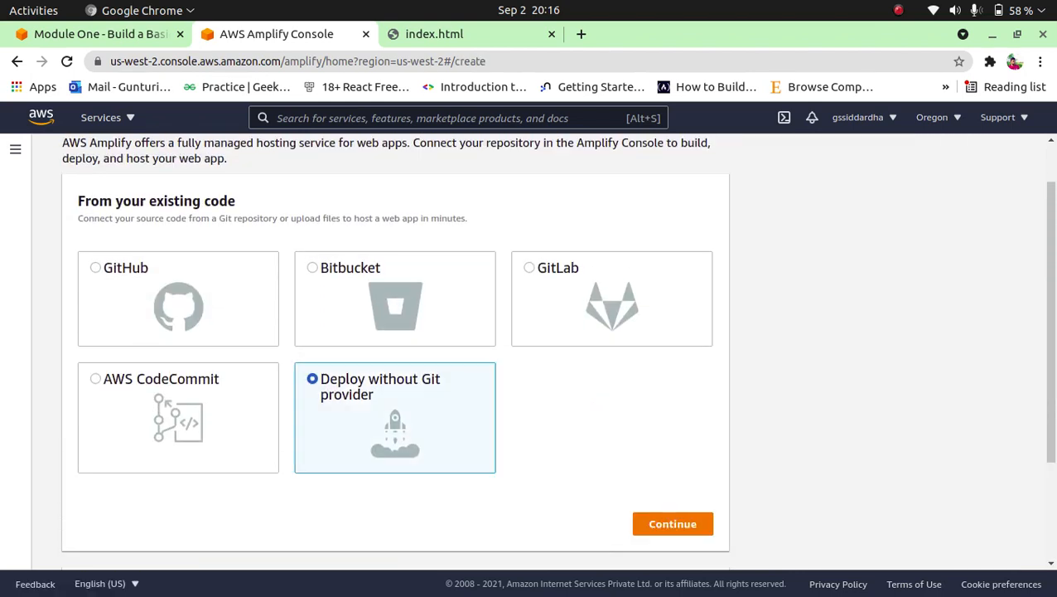
scroll(394, 417, down, 3)
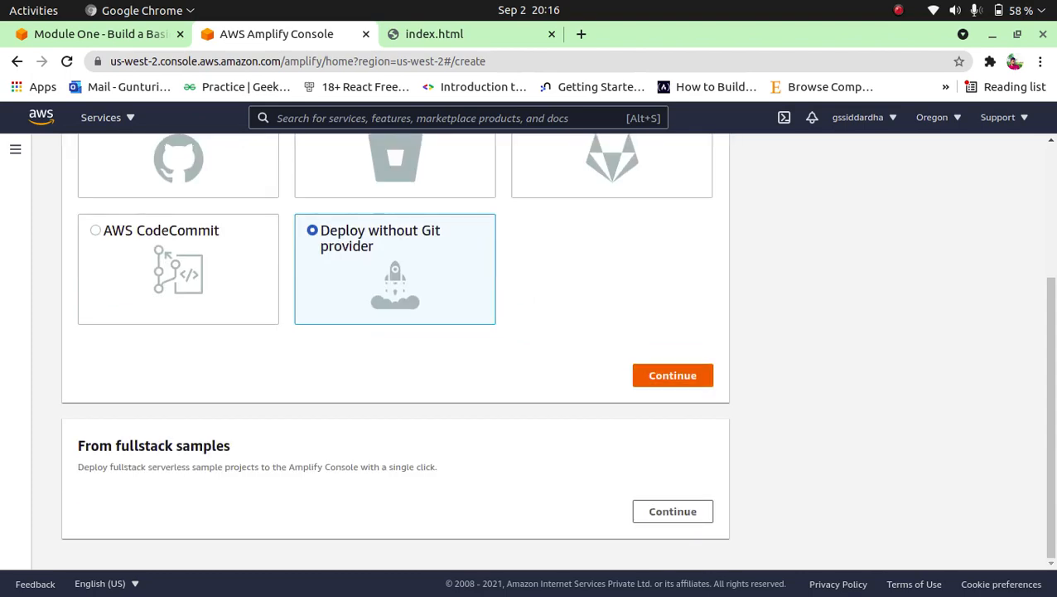
scroll(394, 348, up, 4)
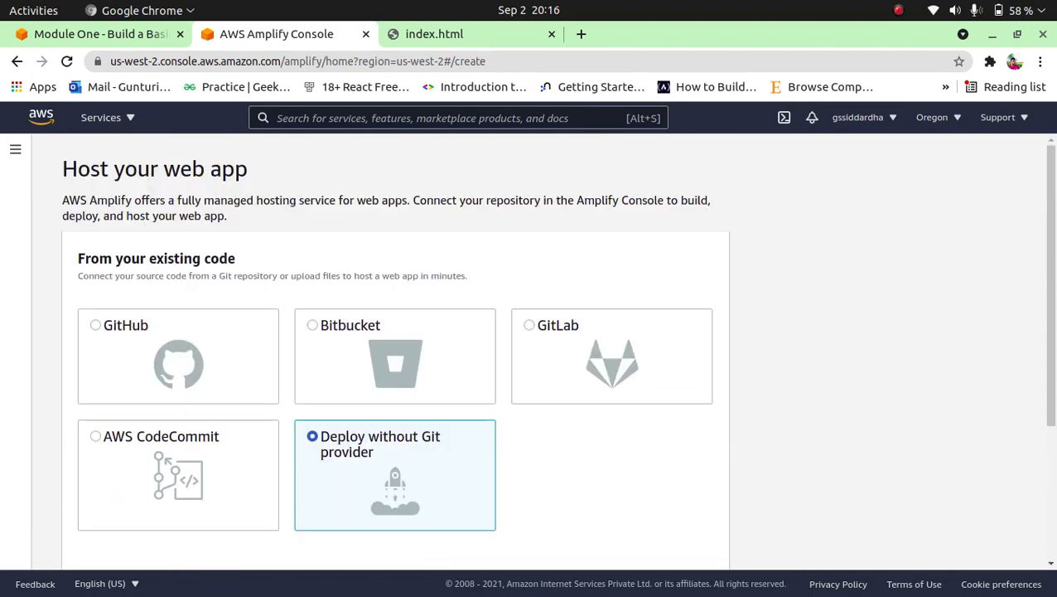
scroll(394, 348, down, 4)
scroll(394, 348, up, 2)
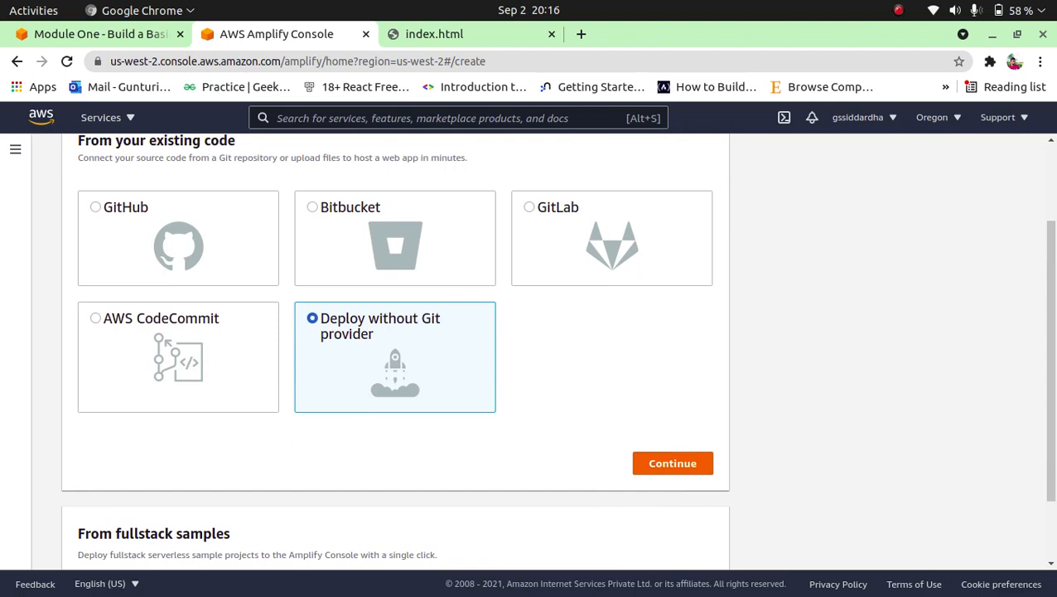
scroll(394, 348, down, 2)
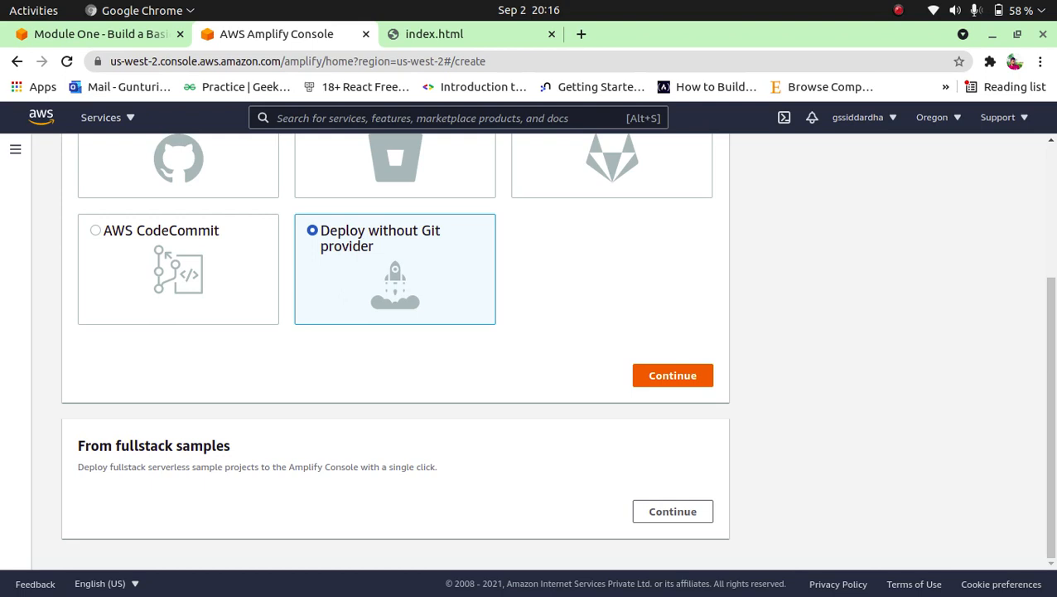
click(672, 375)
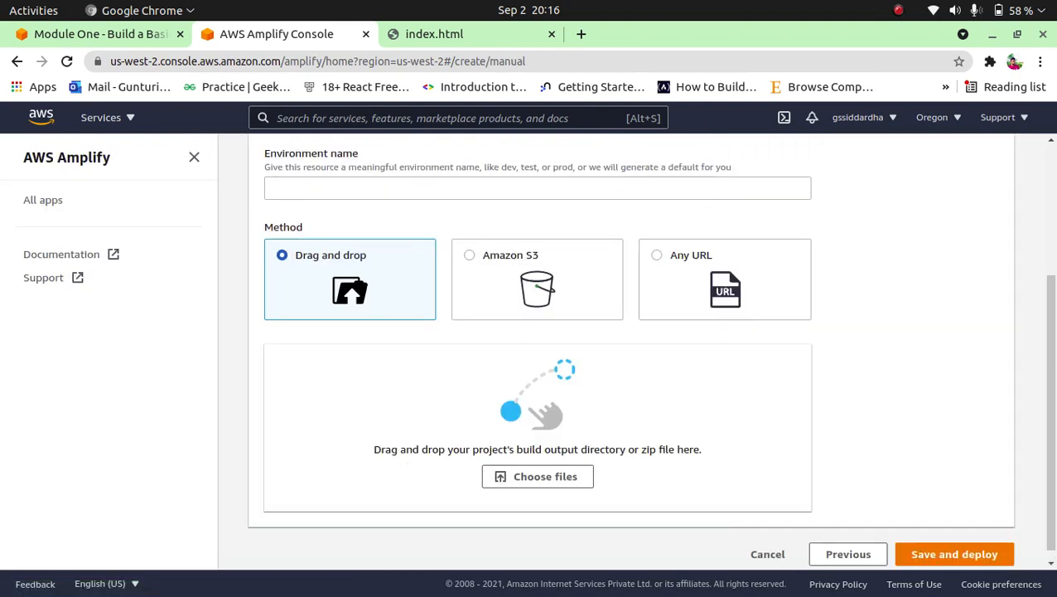
Add index.zip from Documents/Classes/CloudComputing/Assignment1 to the manual deployment, then save and deploy the app
scroll(650, 350, down, 1)
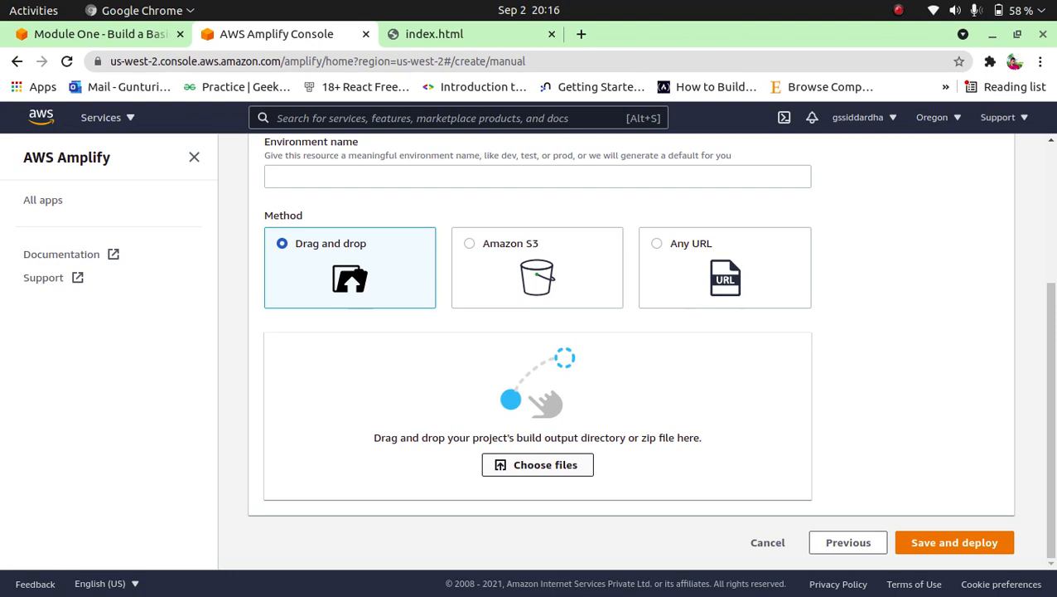
click(536, 464)
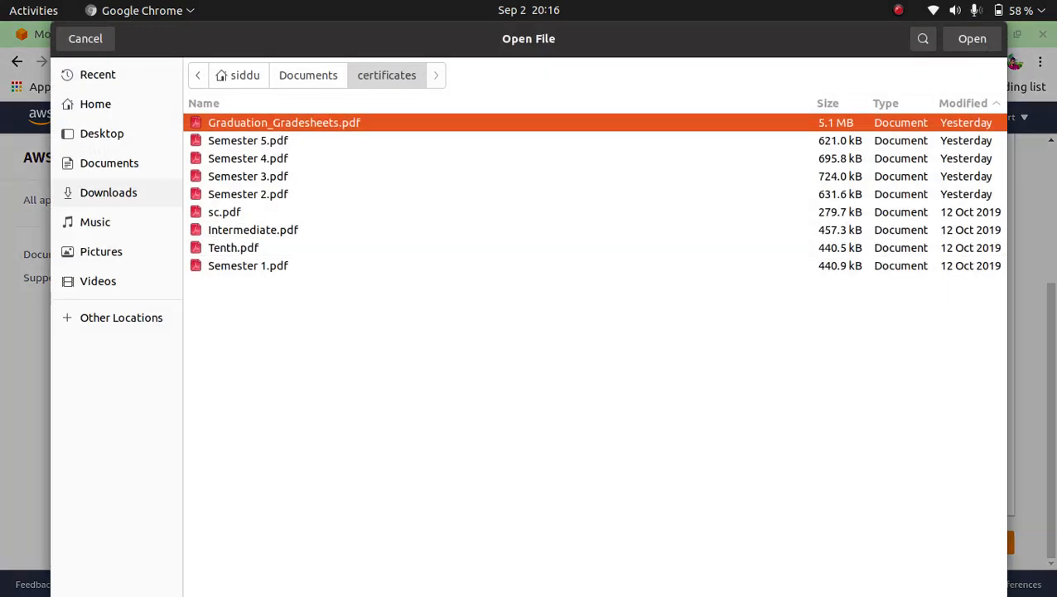
click(108, 163)
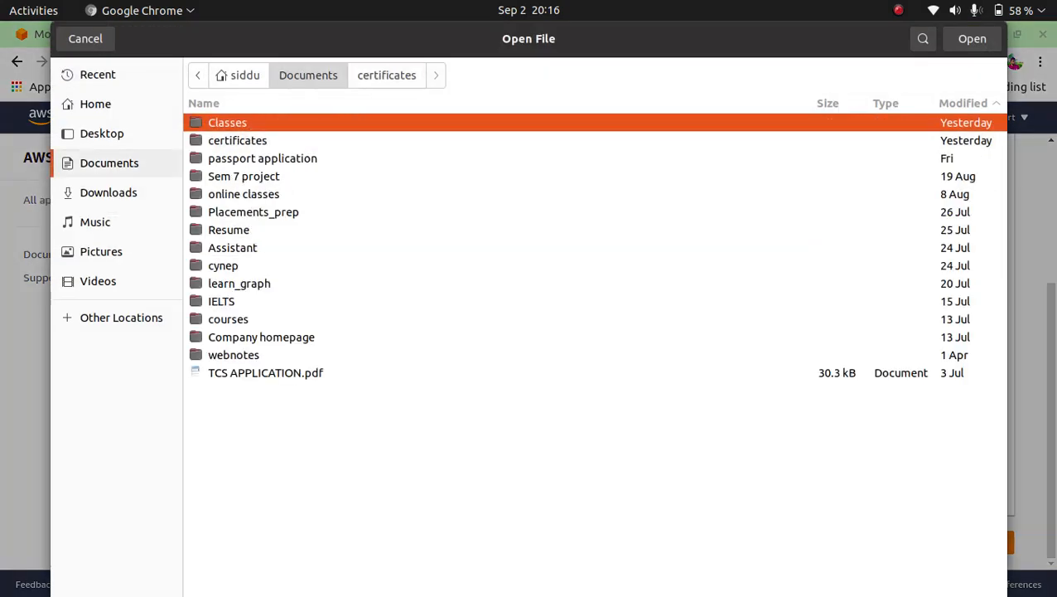
double_click(227, 123)
key(Return)
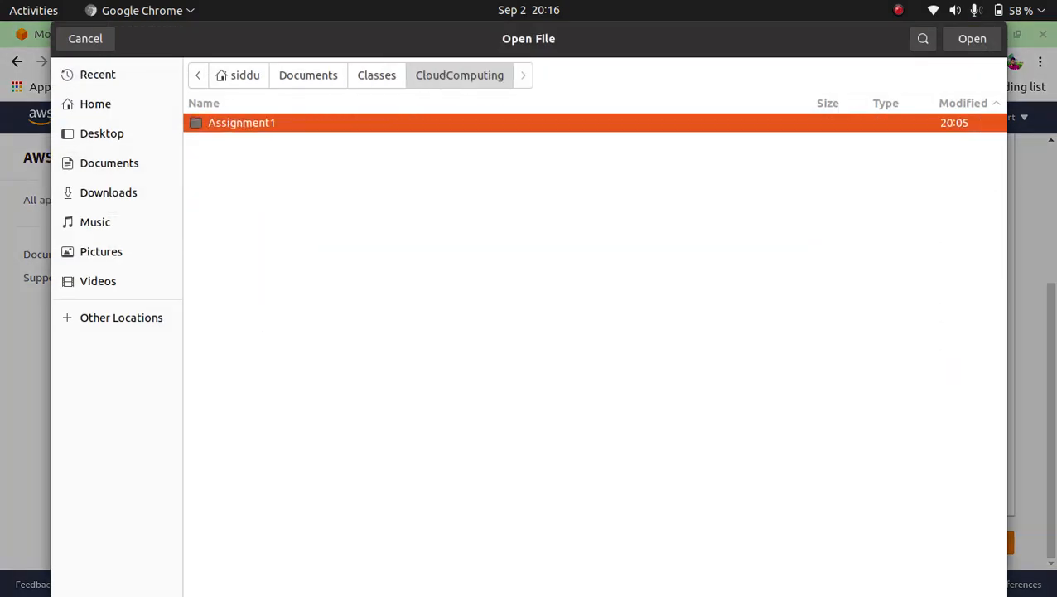
key(Return)
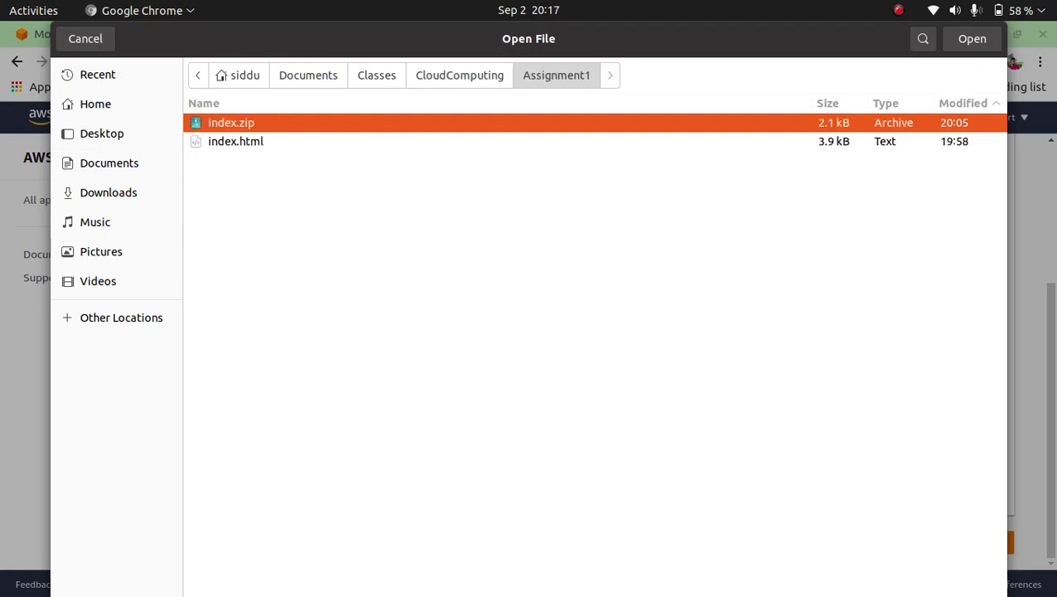
click(971, 38)
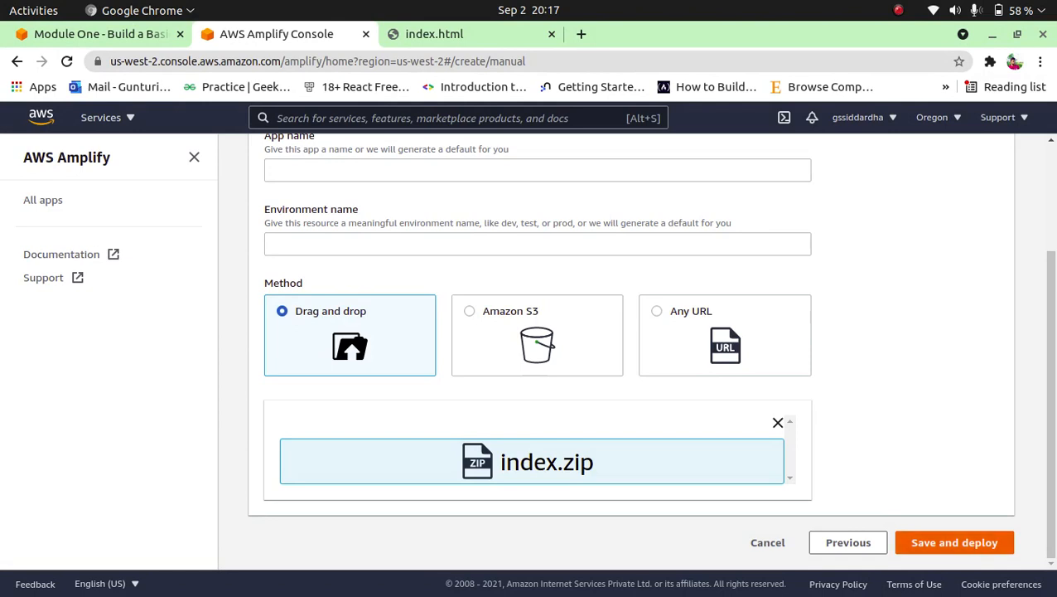
click(955, 541)
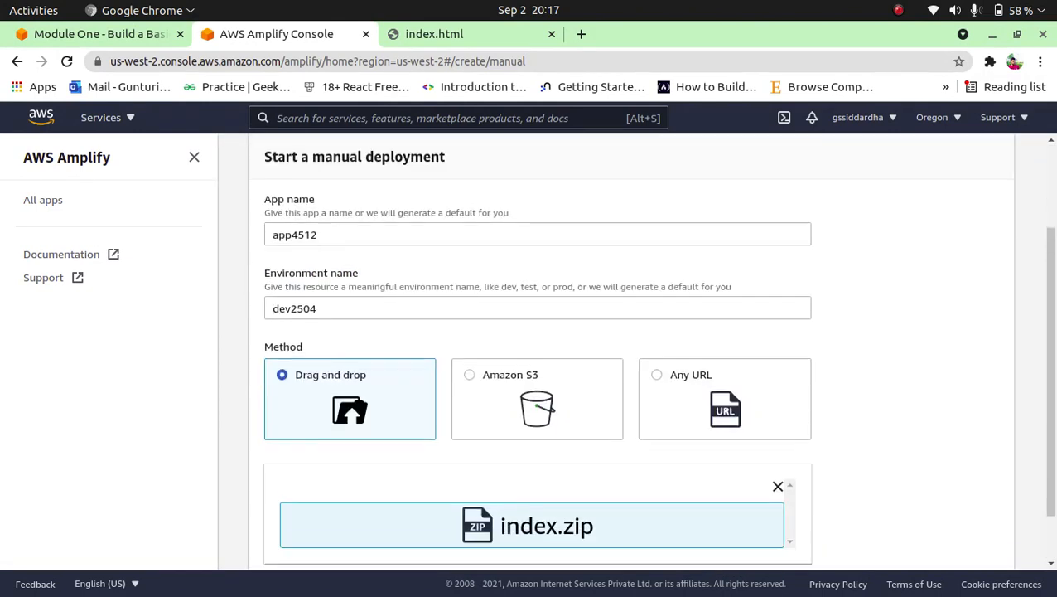
Try to change the app name to Norman
scroll(536, 350, down, 1)
double_click(295, 208)
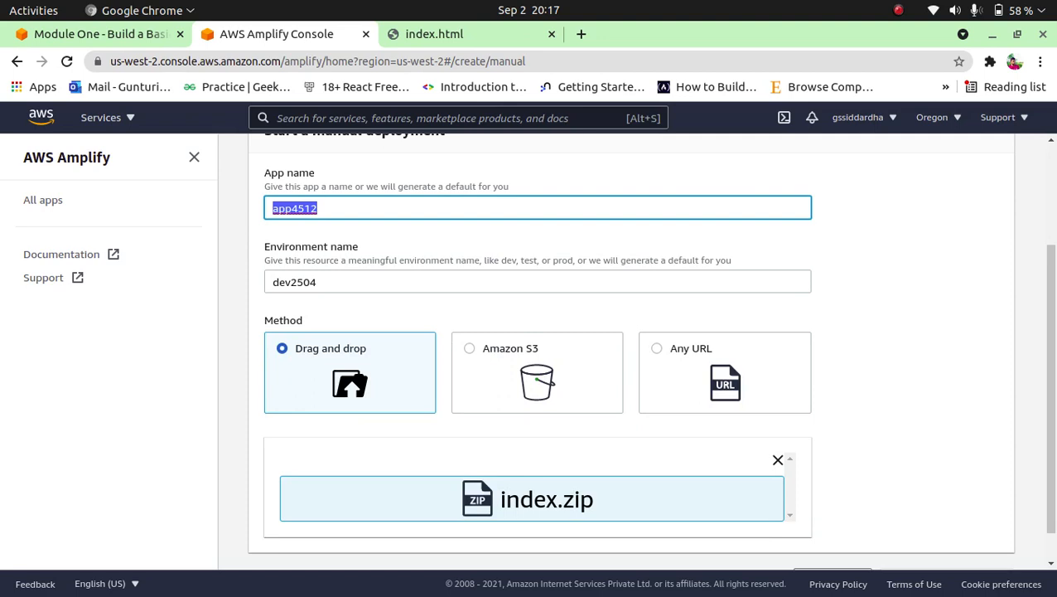
text(Norman)
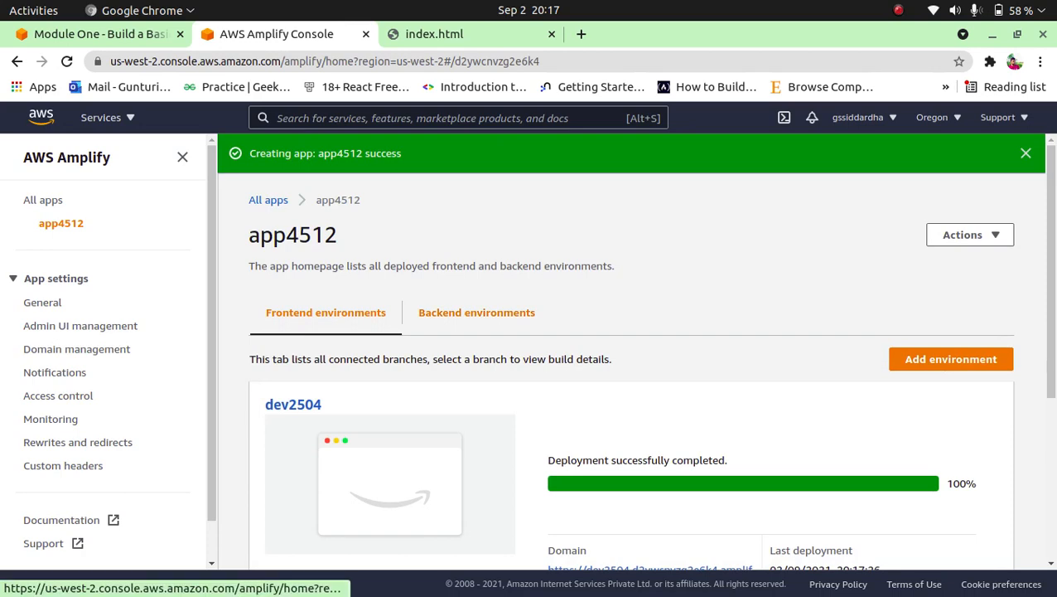
Examine the deployed app's frontend environment, including its deployment status and domain, and check the backend environments
scroll(630, 348, down, 3)
scroll(630, 348, up, 3)
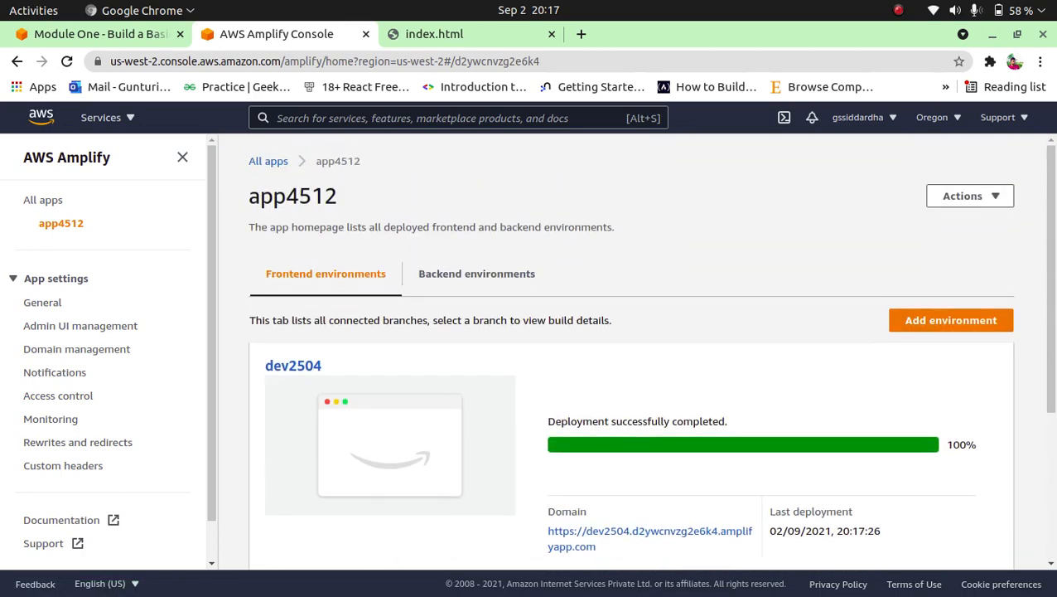
scroll(630, 348, down, 3)
scroll(630, 348, up, 3)
scroll(630, 348, down, 3)
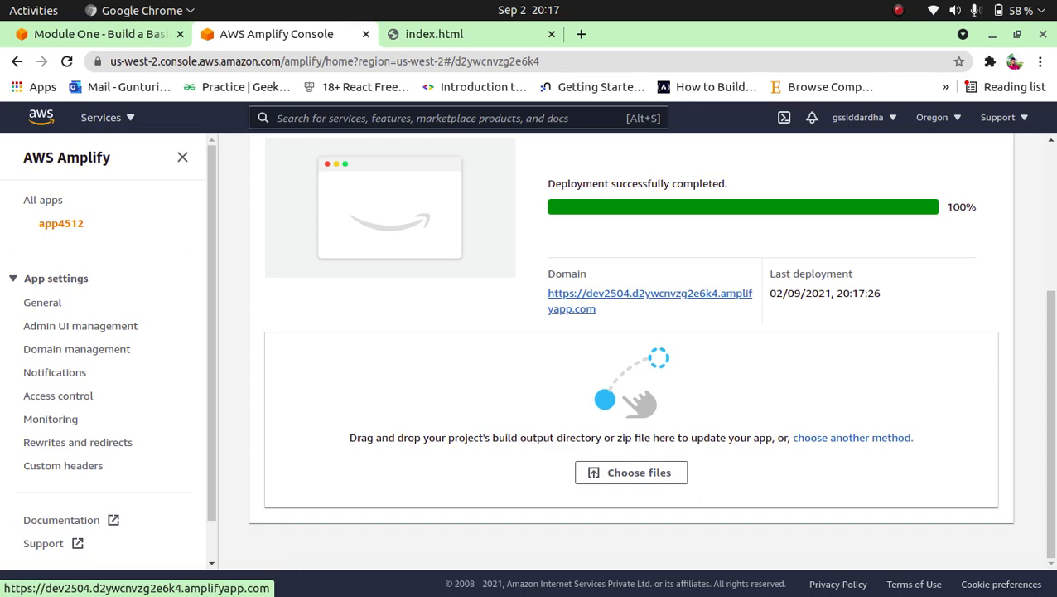
scroll(650, 295, up, 3)
scroll(651, 295, down, 2)
scroll(650, 295, up, 2)
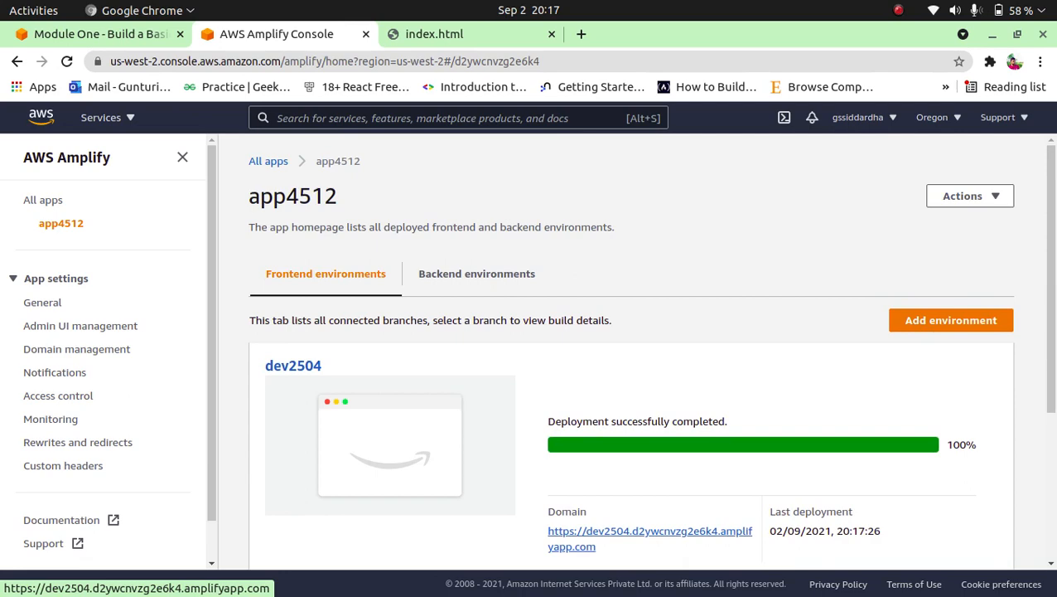
scroll(629, 348, down, 3)
scroll(630, 348, up, 3)
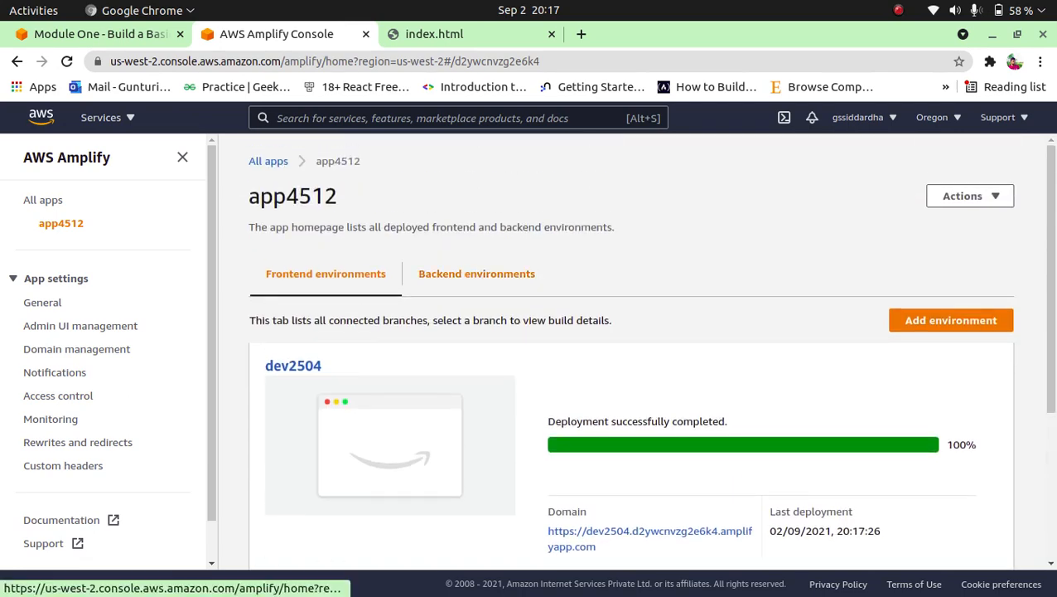
click(476, 273)
click(325, 275)
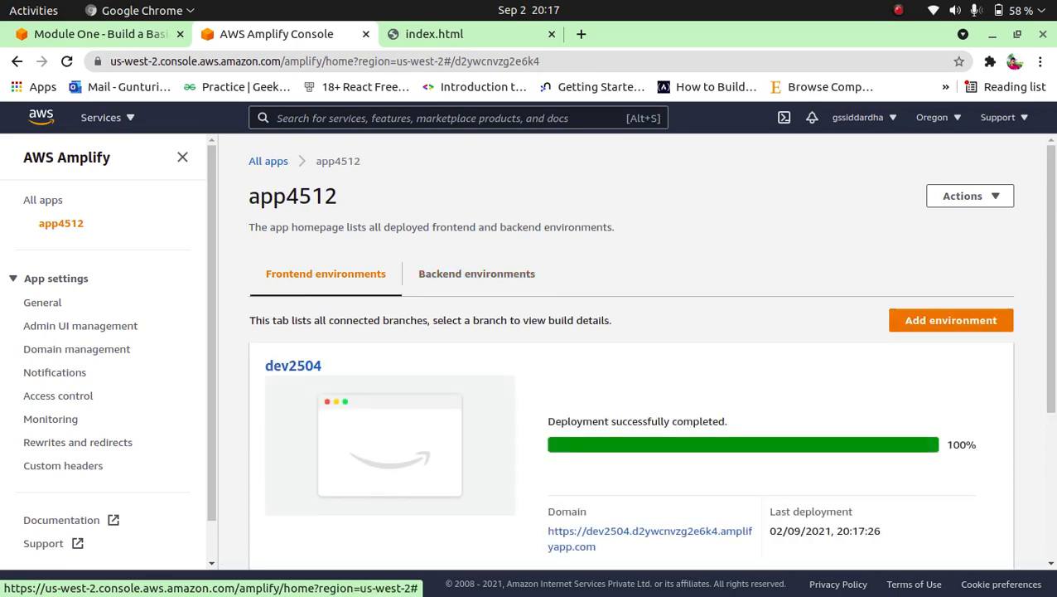
Open the dev2504 environment's domain link and compare the live page with the local index.html
scroll(325, 274, down, 3)
scroll(629, 348, up, 1)
scroll(630, 348, down, 5)
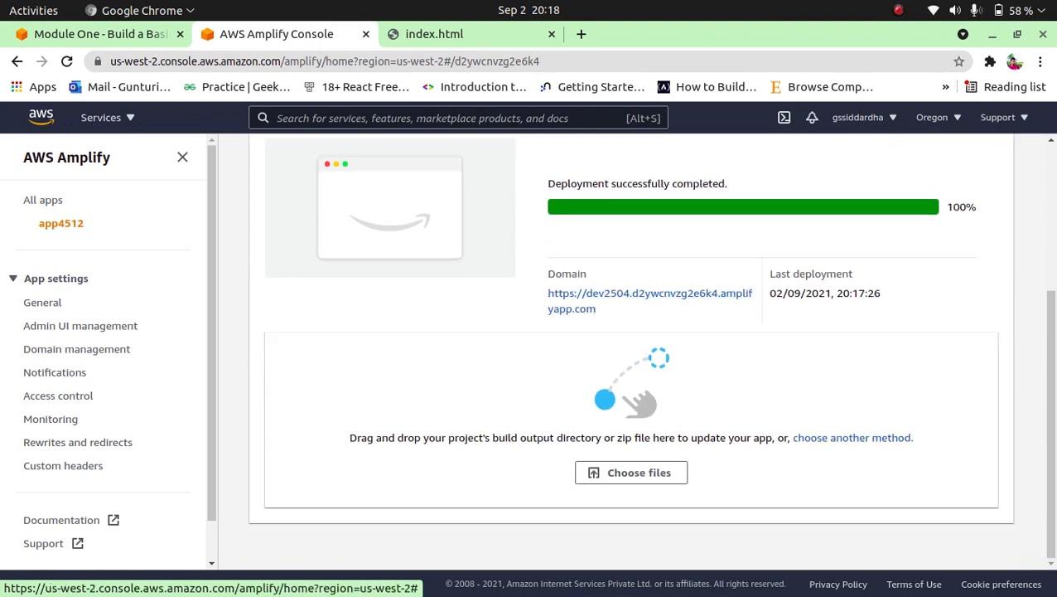
click(650, 293)
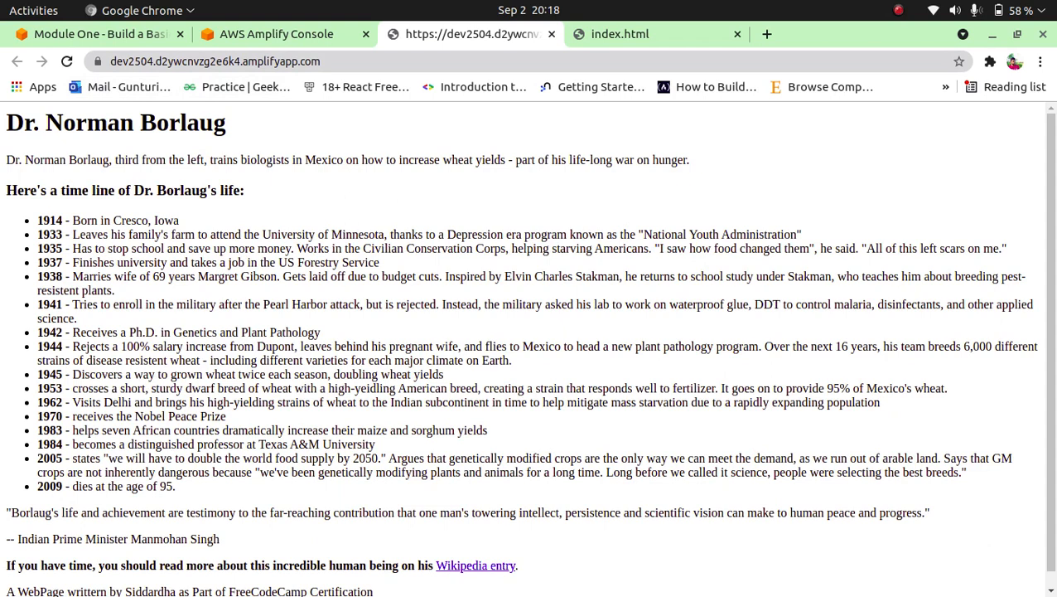
key(ctrl+l)
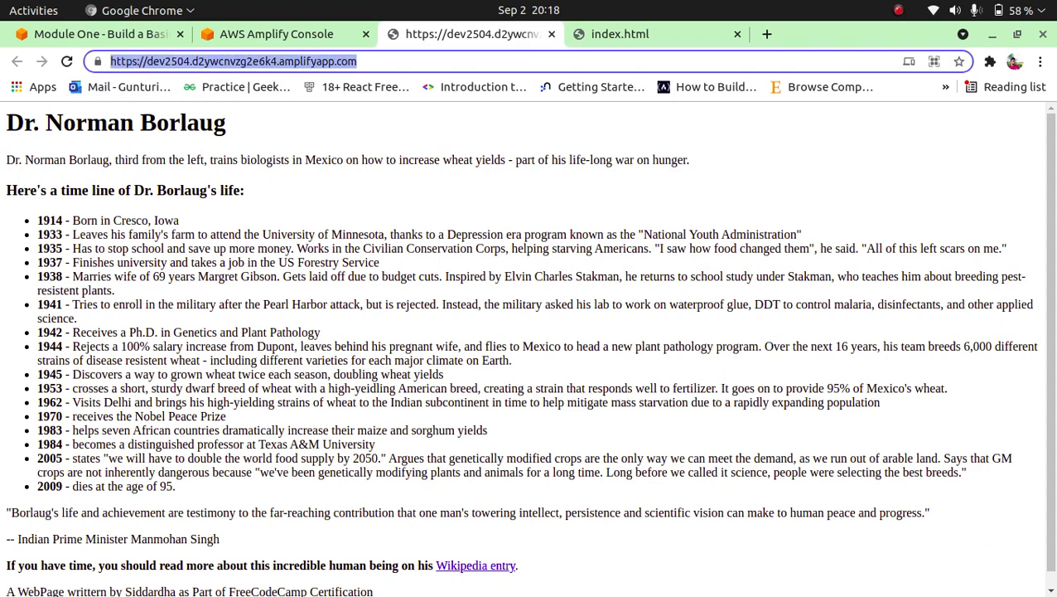
key(Escape)
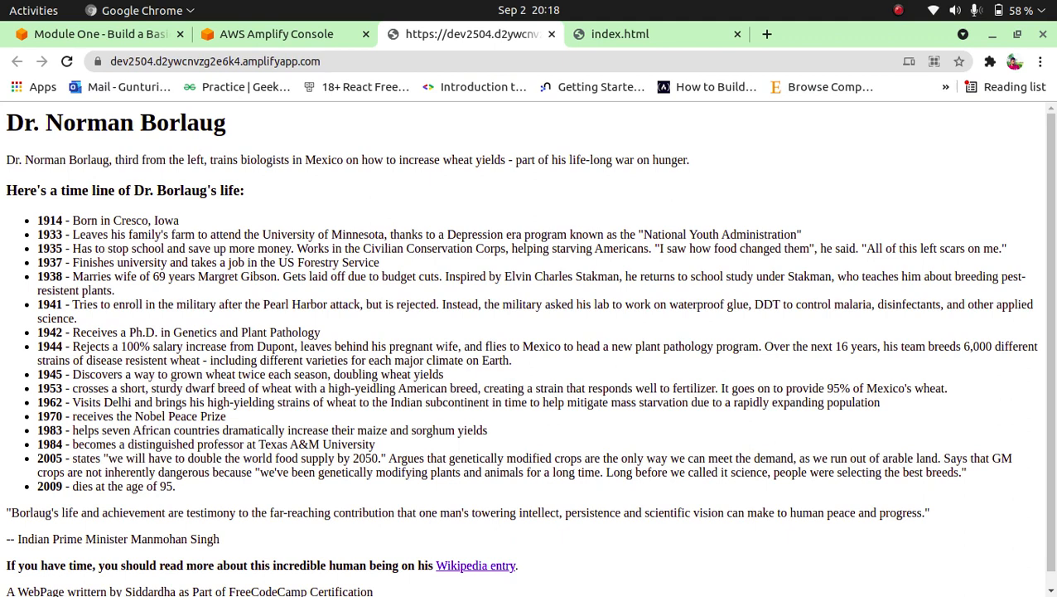
key(ctrl+Tab)
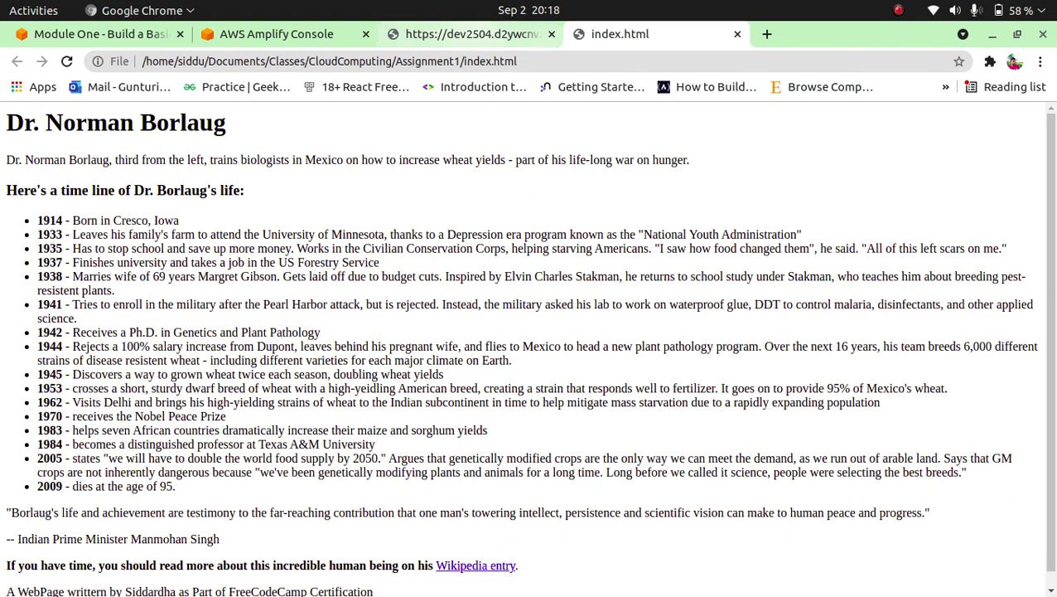
key(ctrl+shift+Tab)
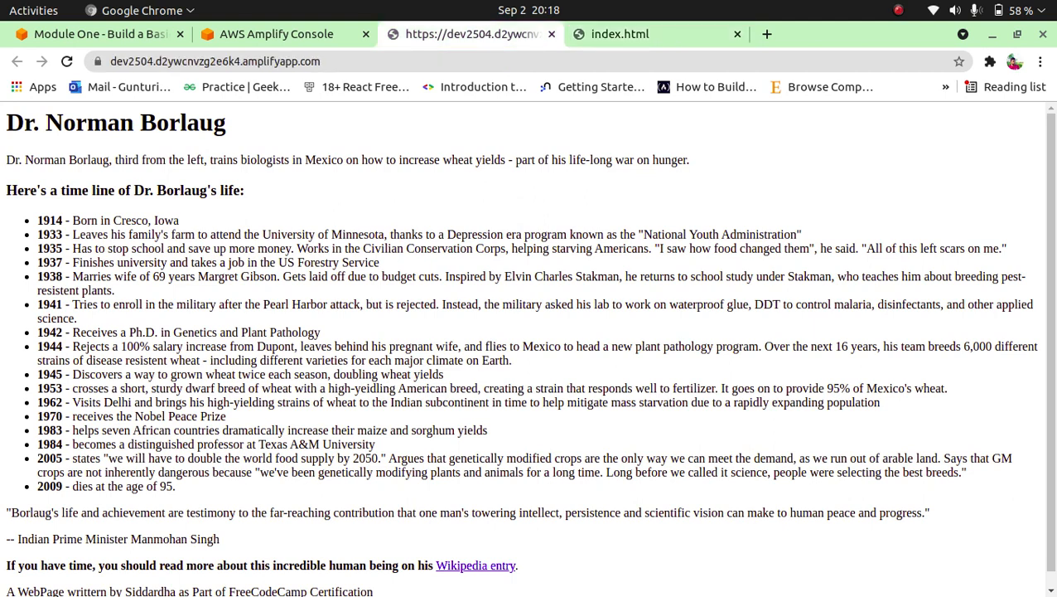
scroll(529, 347, down, 1)
scroll(529, 347, up, 1)
Return to the AWS Amplify console and review the app's frontend environment page
click(286, 35)
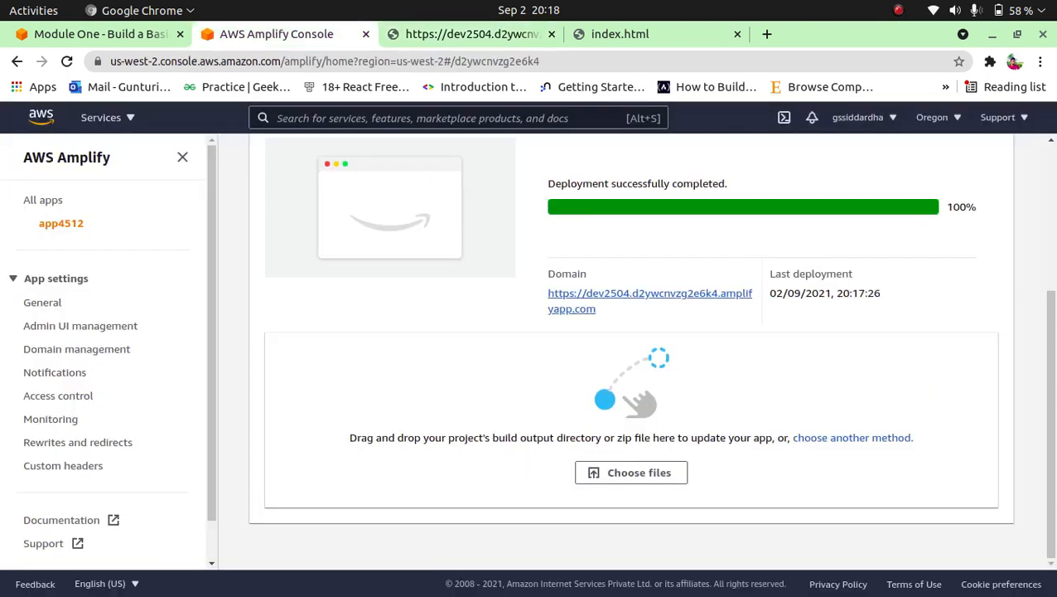
scroll(630, 348, up, 5)
scroll(630, 348, down, 3)
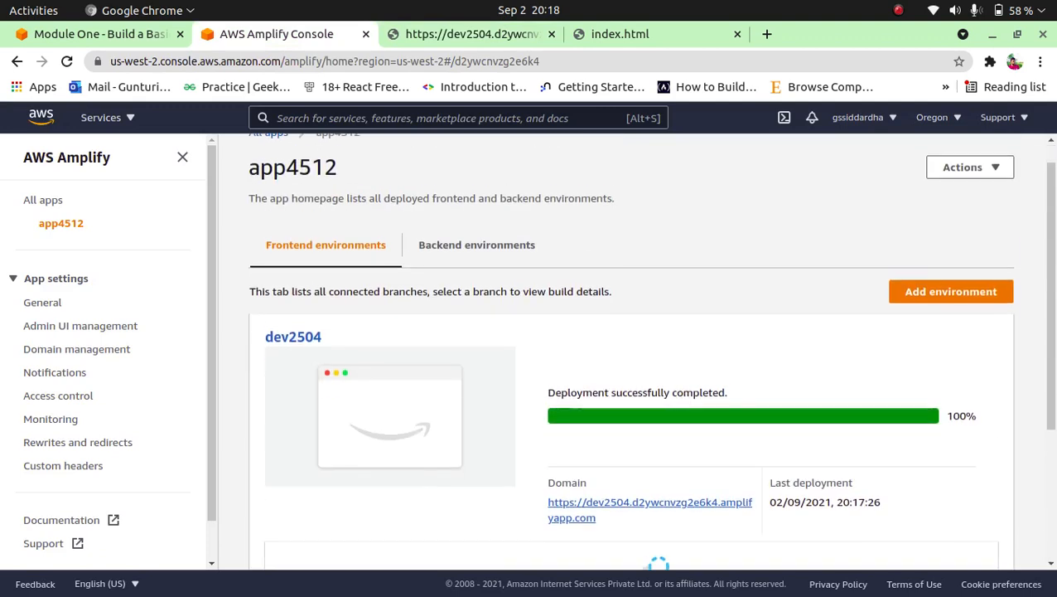
scroll(630, 348, up, 3)
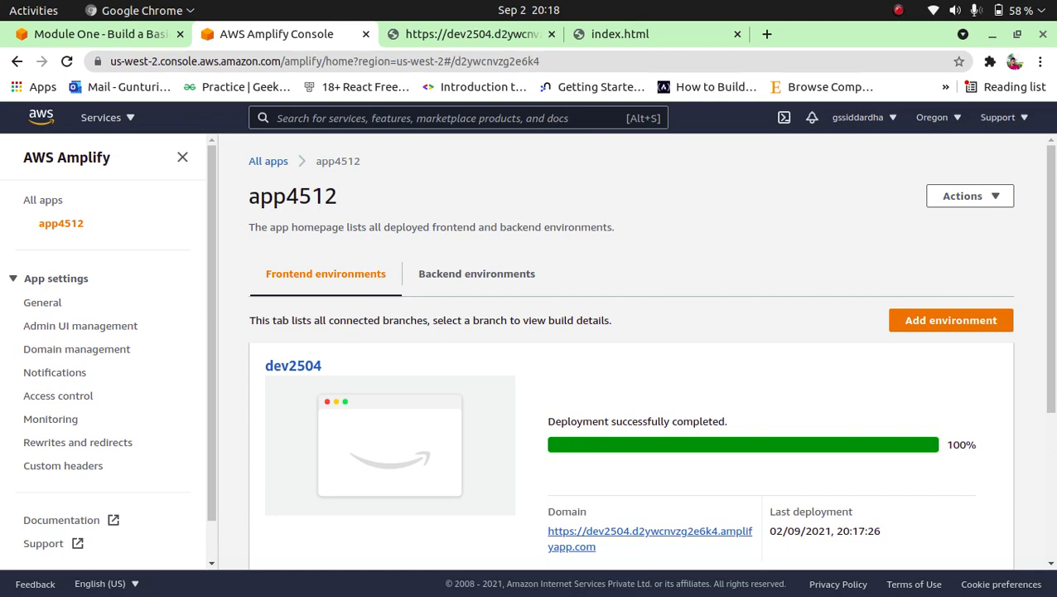
Examine the dev2504 environment's deployment status, domain and the area for uploading updated files
scroll(630, 348, down, 3)
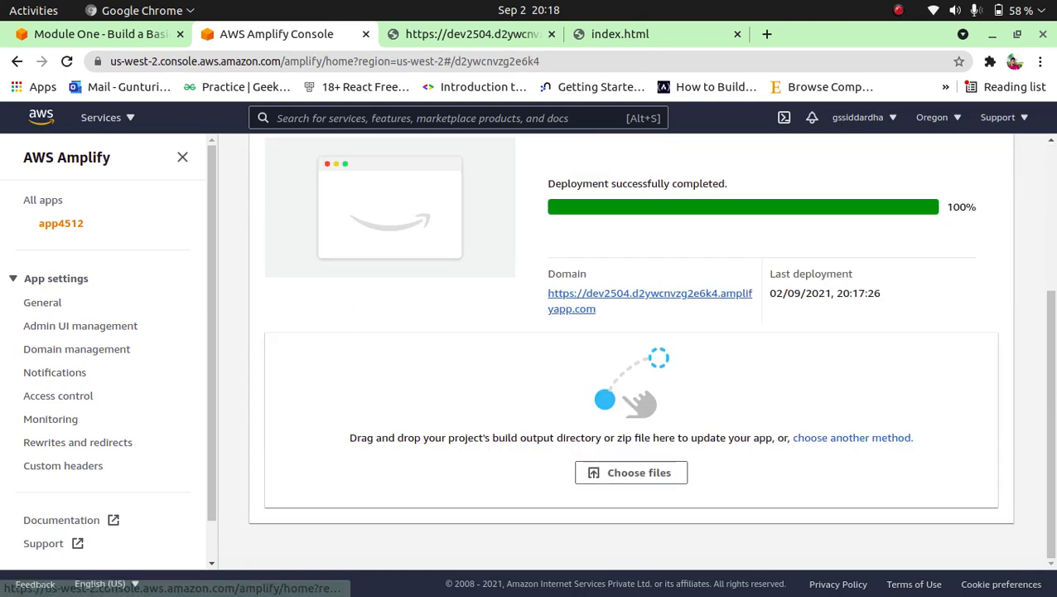
scroll(107, 348, down, 1)
scroll(108, 348, up, 1)
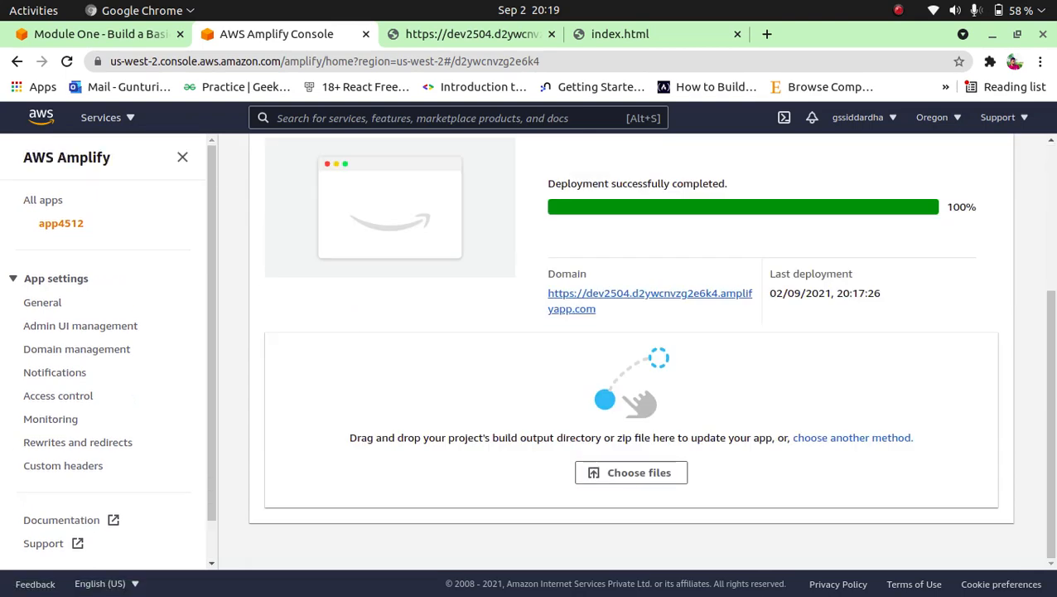
scroll(629, 348, up, 3)
scroll(629, 348, down, 3)
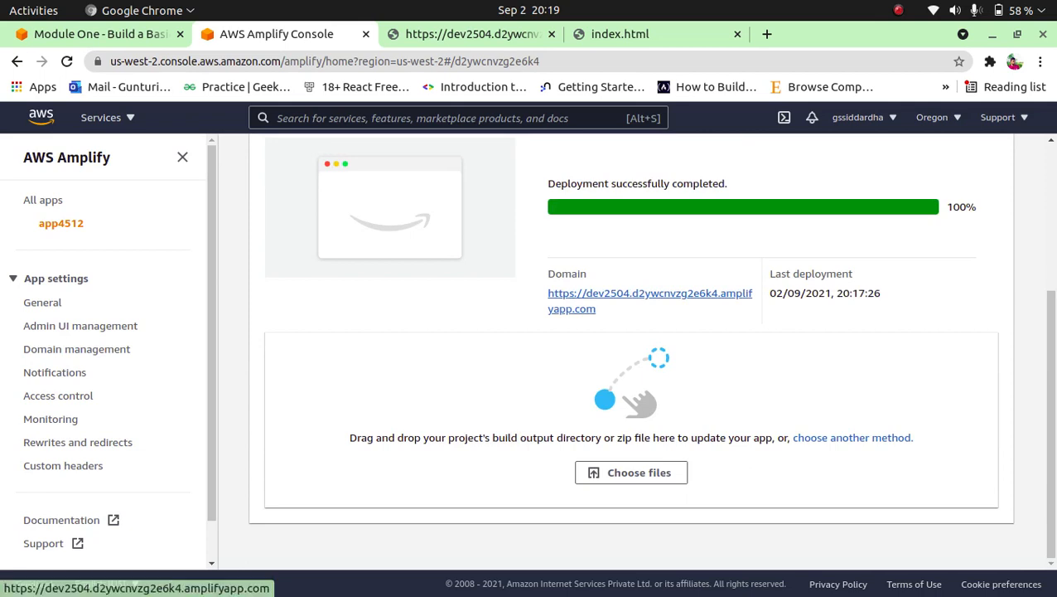
scroll(650, 300, up, 3)
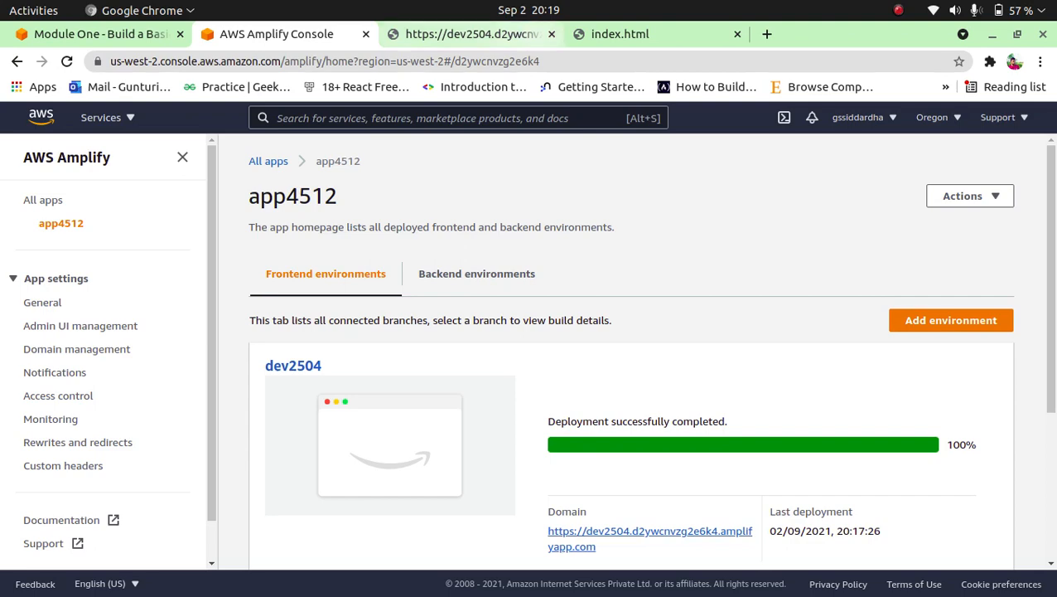
View the live dev2504 page again and read its content from the heading through the closing line
click(472, 34)
scroll(527, 348, down, 2)
scroll(527, 348, up, 2)
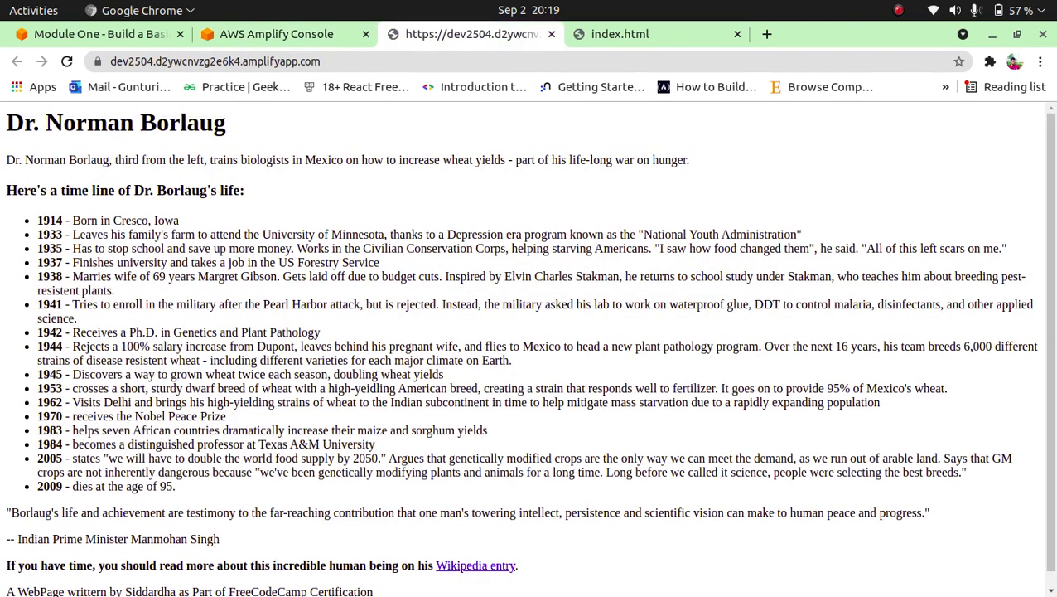
scroll(527, 348, down, 2)
scroll(527, 348, up, 2)
scroll(527, 348, down, 1)
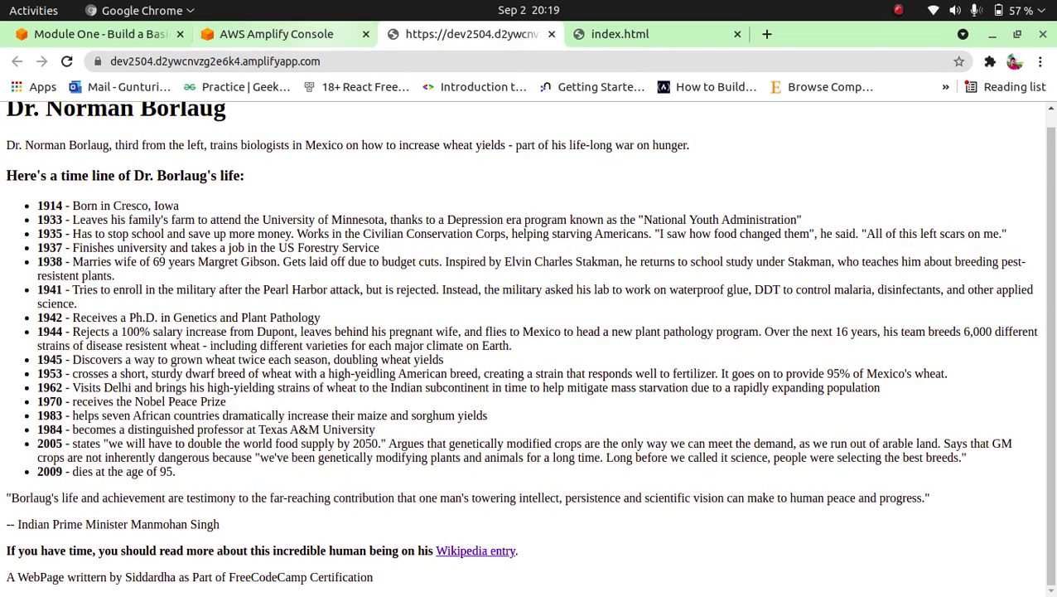
Return to the Amplify console and look over app4512's Add environment form with its manual deployment methods
click(325, 34)
scroll(632, 348, down, 3)
scroll(631, 348, up, 3)
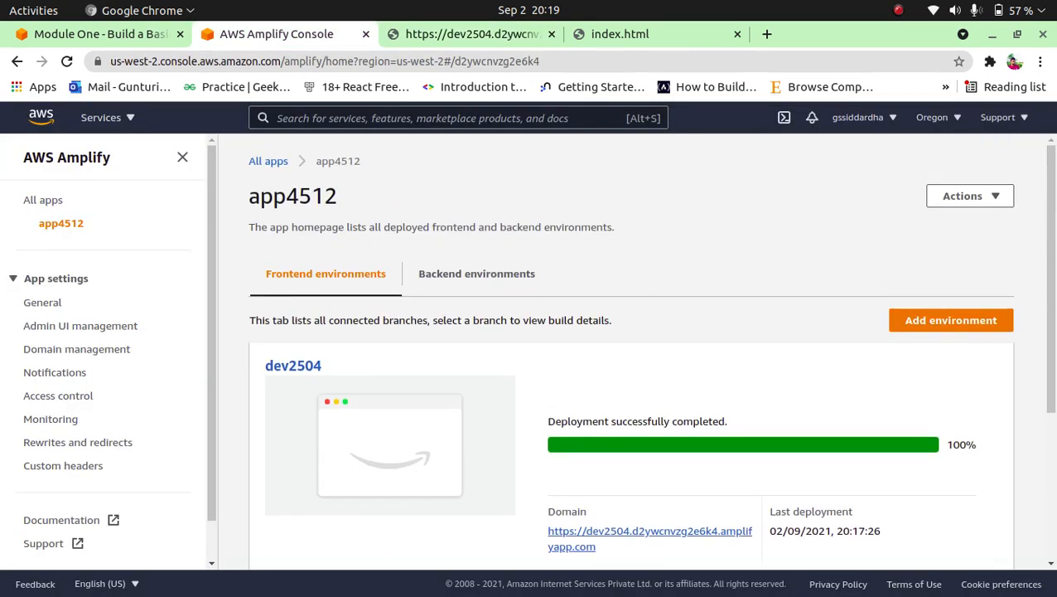
click(950, 320)
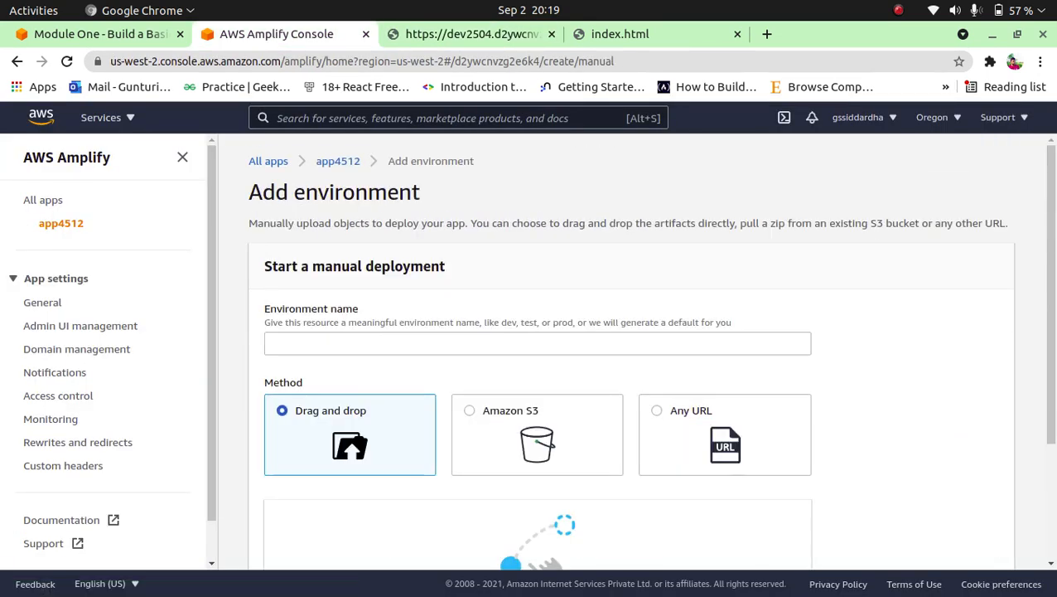
scroll(631, 348, down, 3)
scroll(631, 348, up, 3)
Go back to the app4512 overview and review the dev2504 environment's deployment details and file update section
click(339, 161)
scroll(372, 232, down, 4)
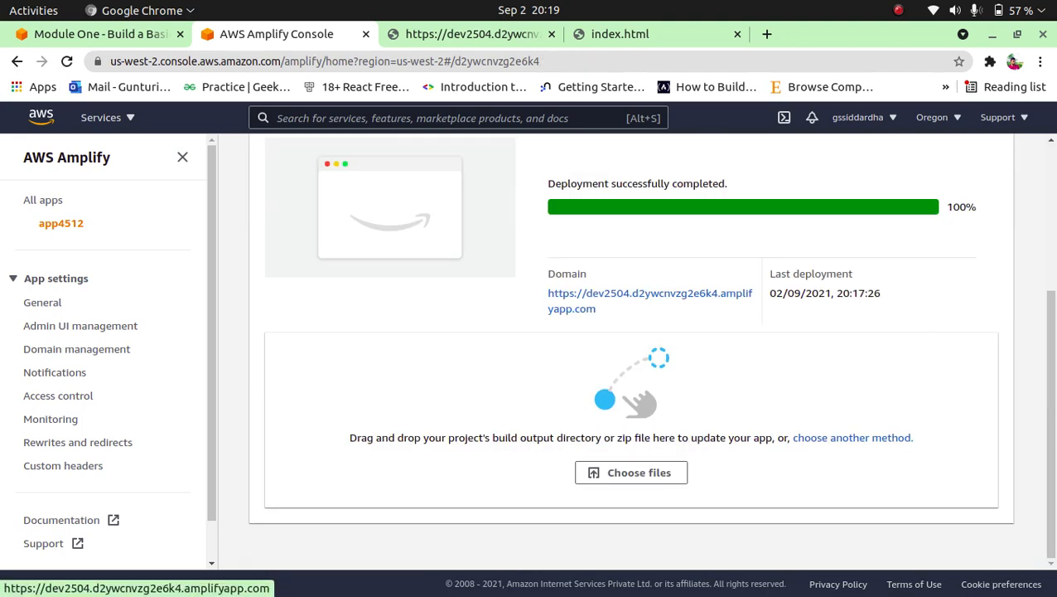
scroll(631, 348, up, 4)
scroll(631, 348, down, 4)
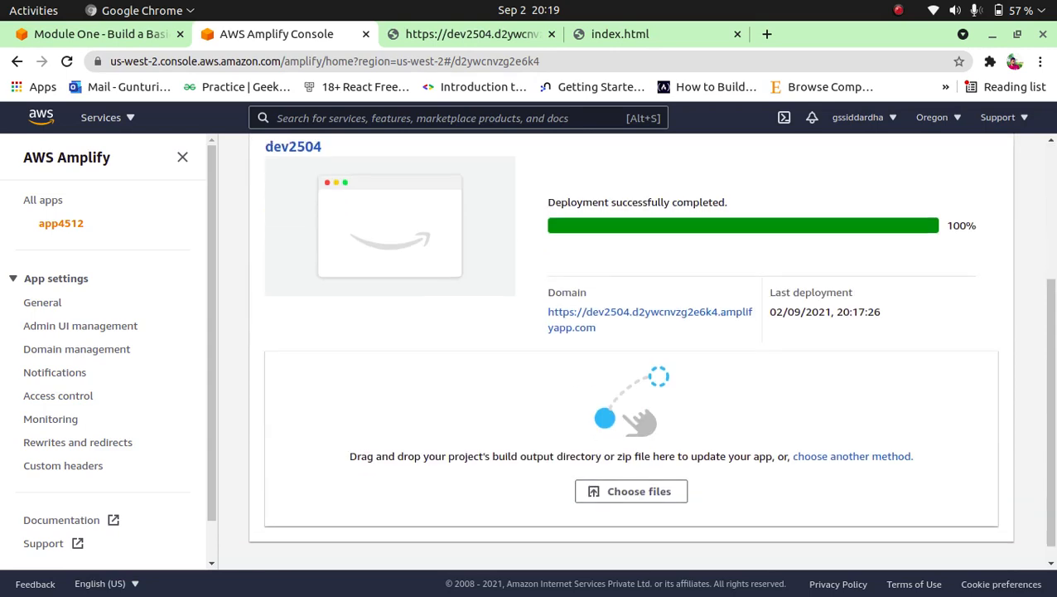
scroll(631, 348, up, 4)
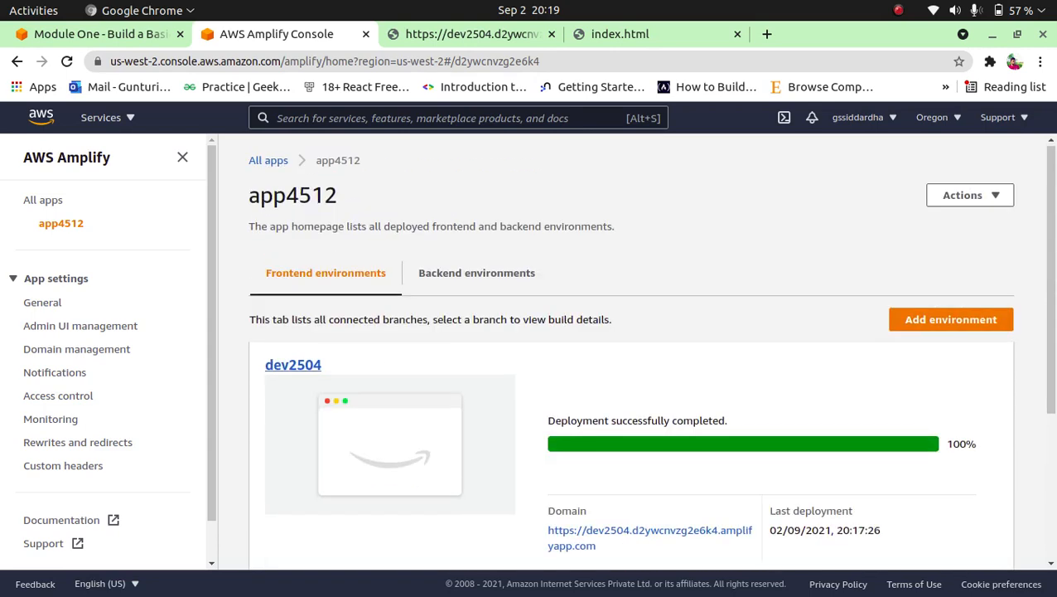
scroll(632, 348, down, 4)
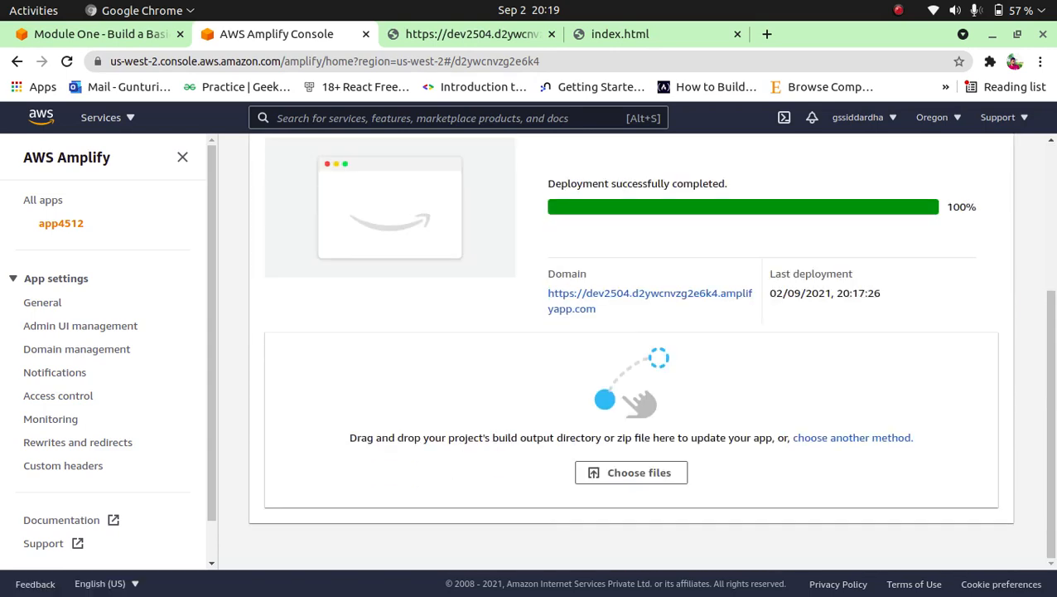
key(alt+Tab)
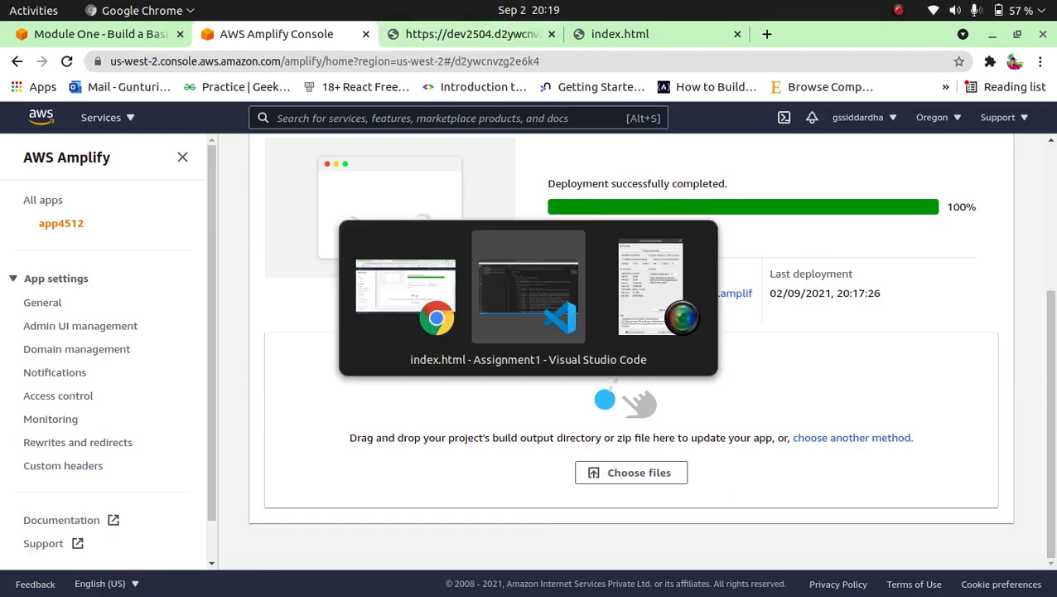
key(alt+Tab)
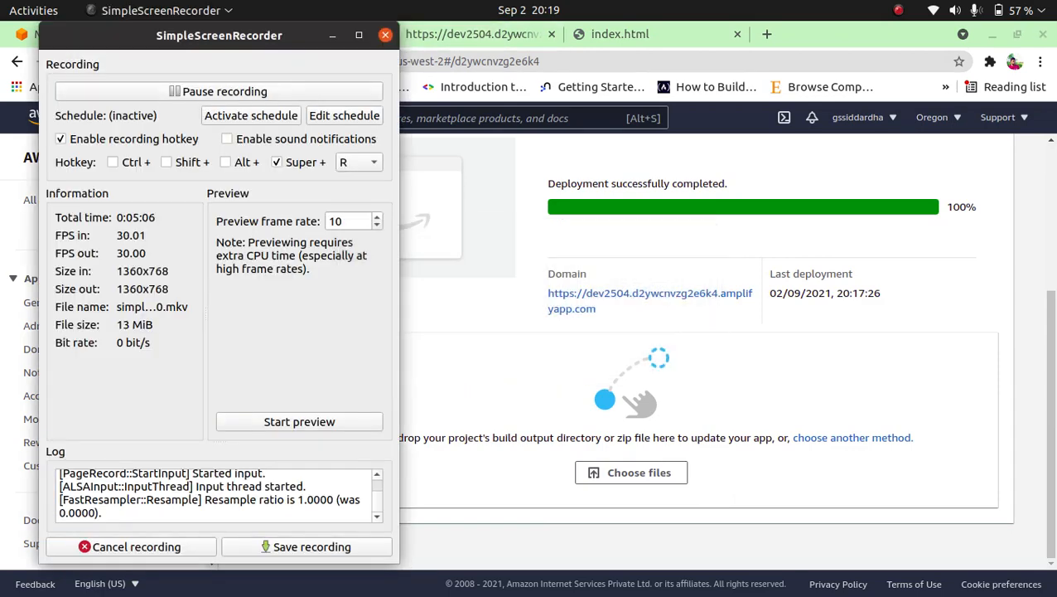